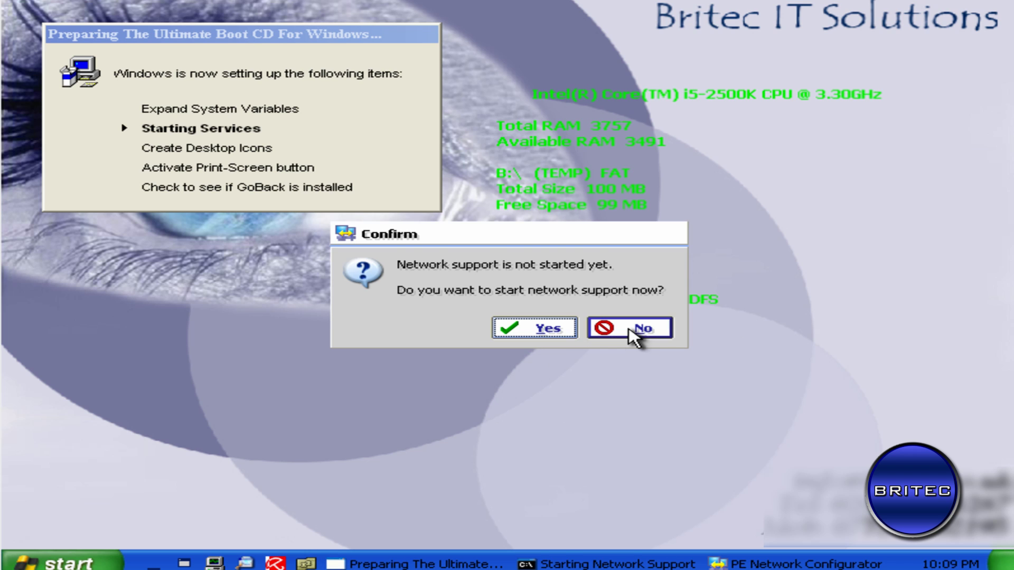
Step: Decline network support and bring up the Registry Tools list with Registry Restore Wizard
left_click(633, 334)
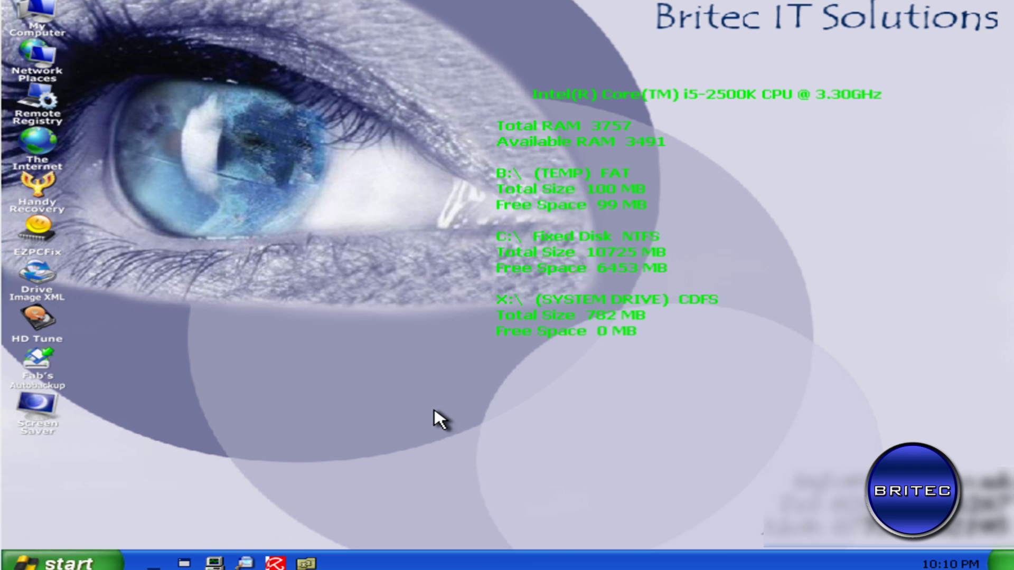
left_click(77, 564)
mouse_move(104, 368)
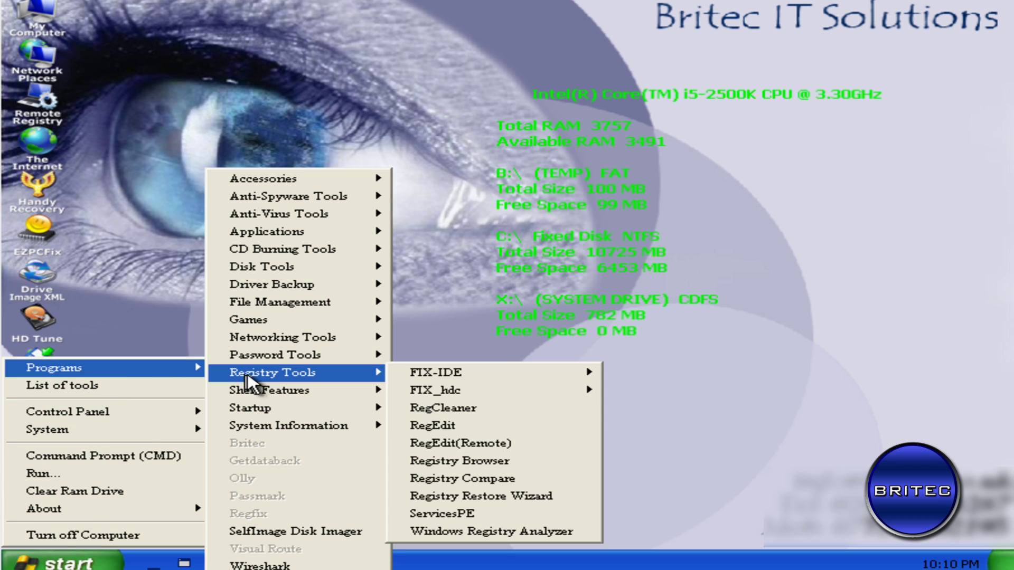
mouse_move(273, 372)
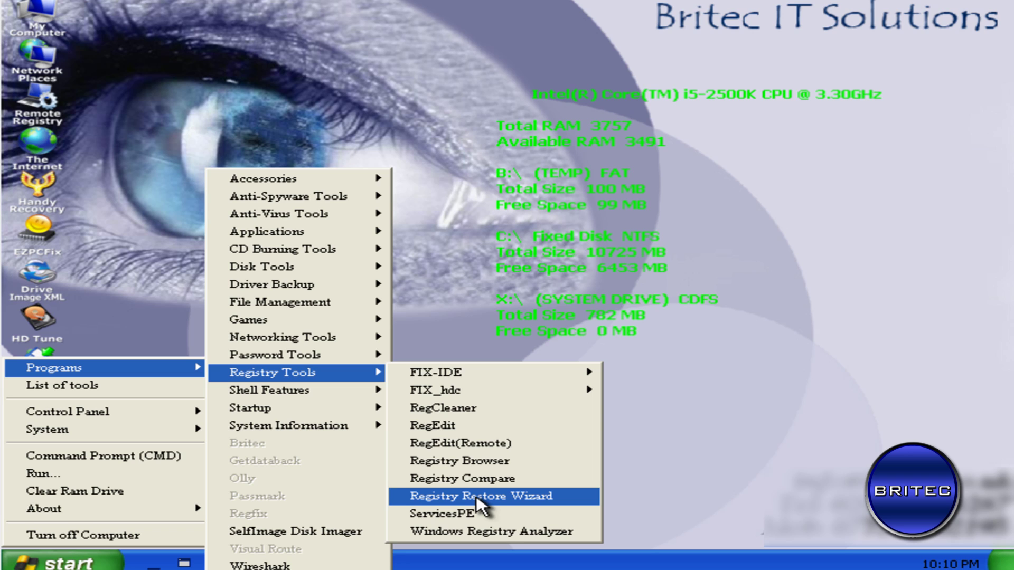
Step: Use 'Fix the system registry' to restore C:\WINDOWS to Restore Point 3 (4/4/2012), and confirm
left_click(477, 499)
mouse_move(203, 32)
left_mouse_down()
mouse_move(293, 180)
mouse_move(457, 166)
left_mouse_up()
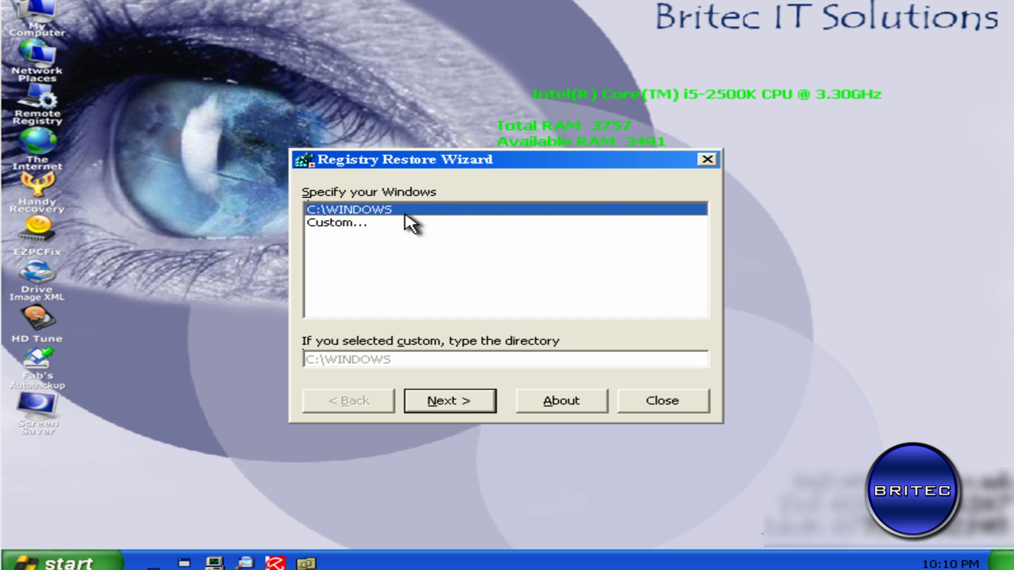
left_click(462, 406)
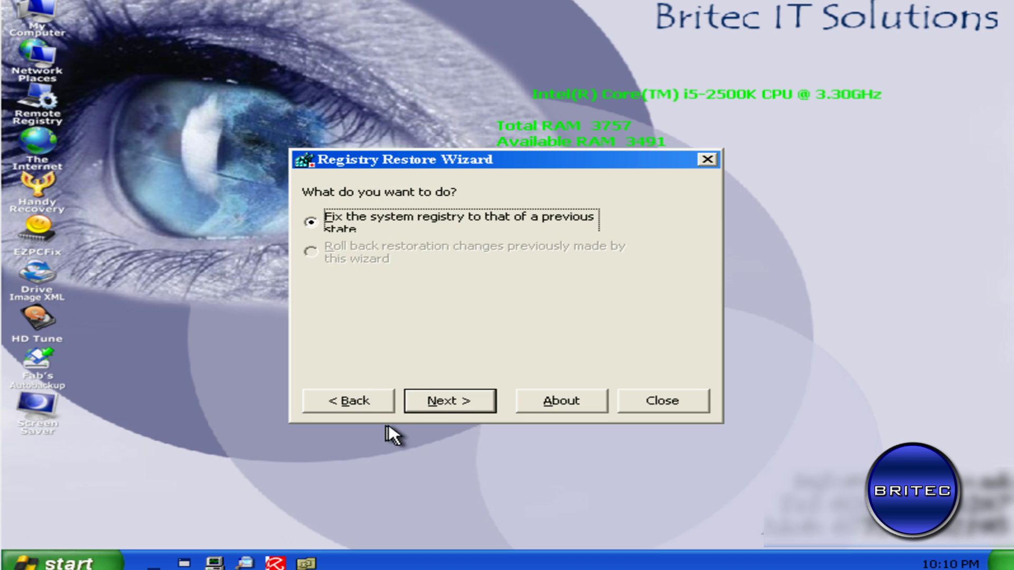
left_click(444, 409)
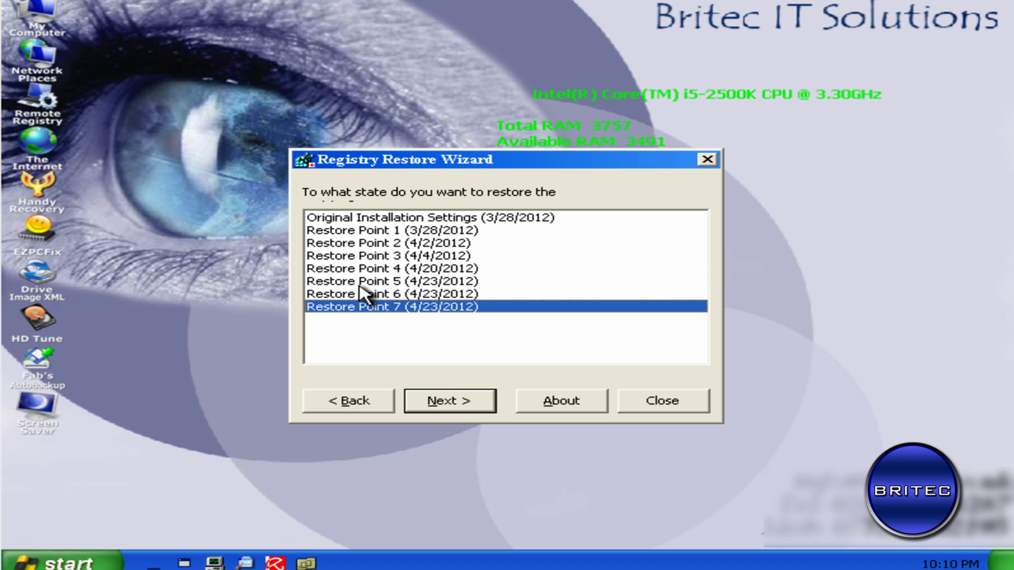
left_click(367, 257)
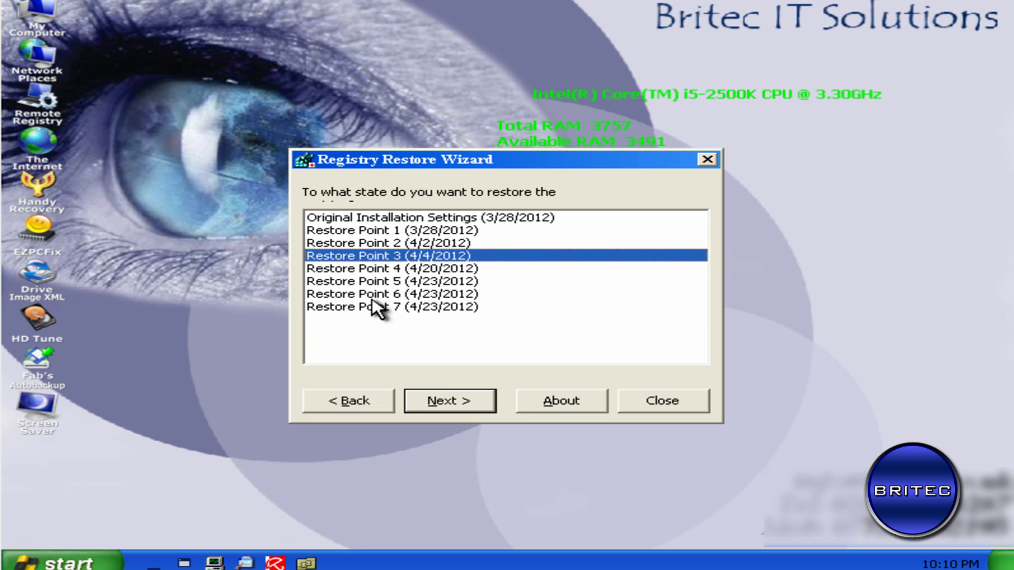
left_click(458, 402)
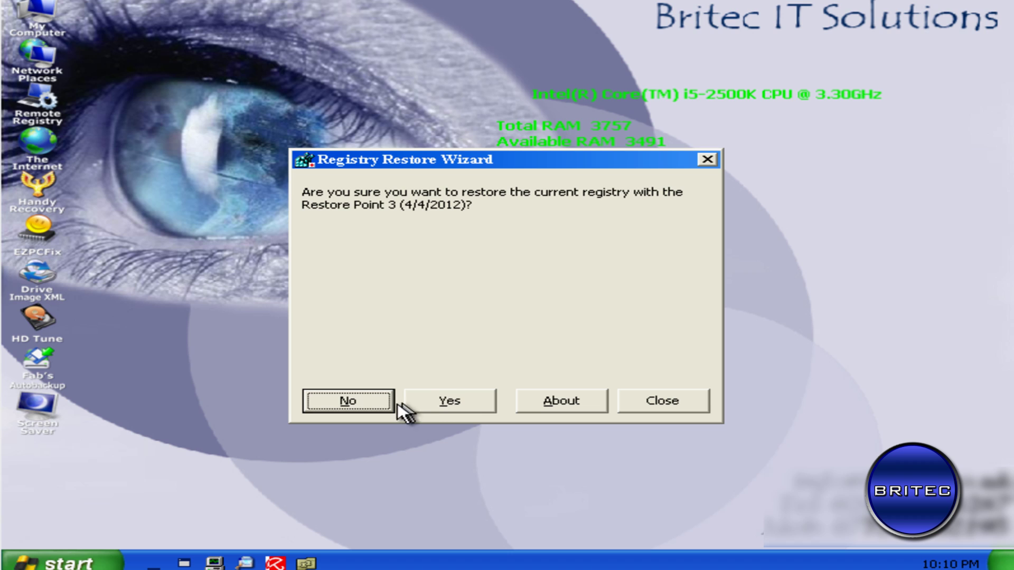
left_click(450, 401)
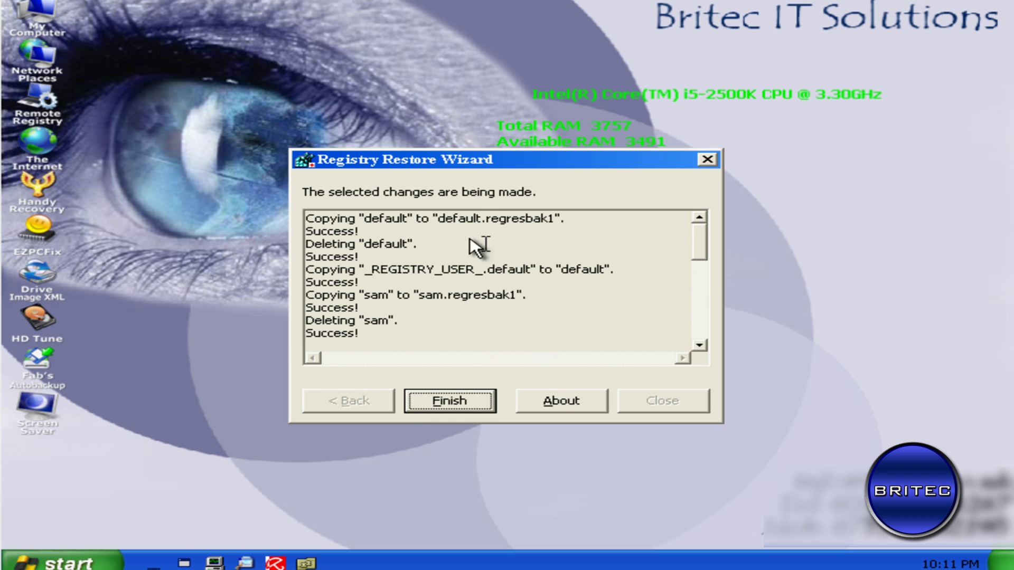
Step: Finish the wizard and choose Restart in the Turn off Computer dialog
left_click(452, 406)
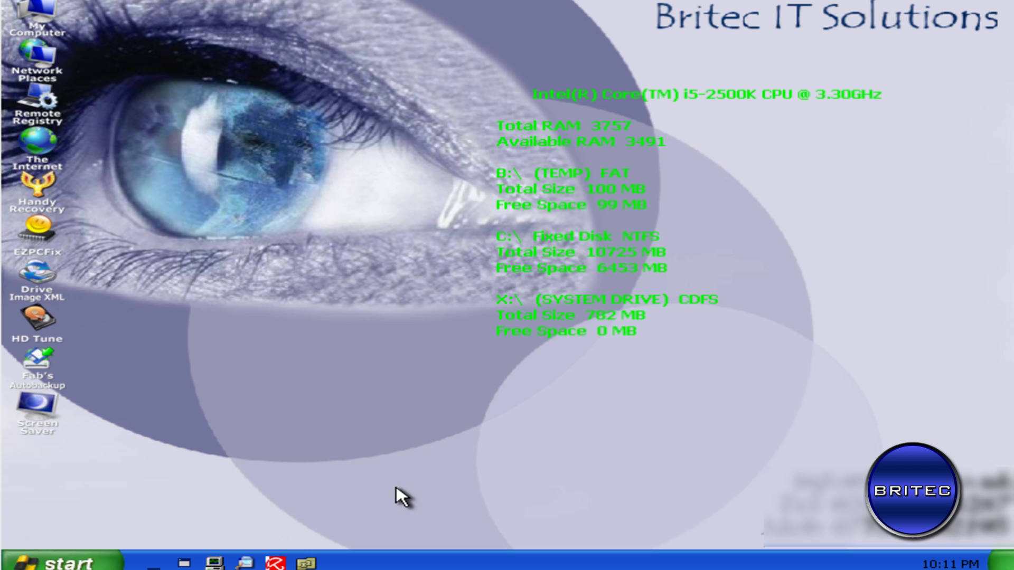
left_click(63, 562)
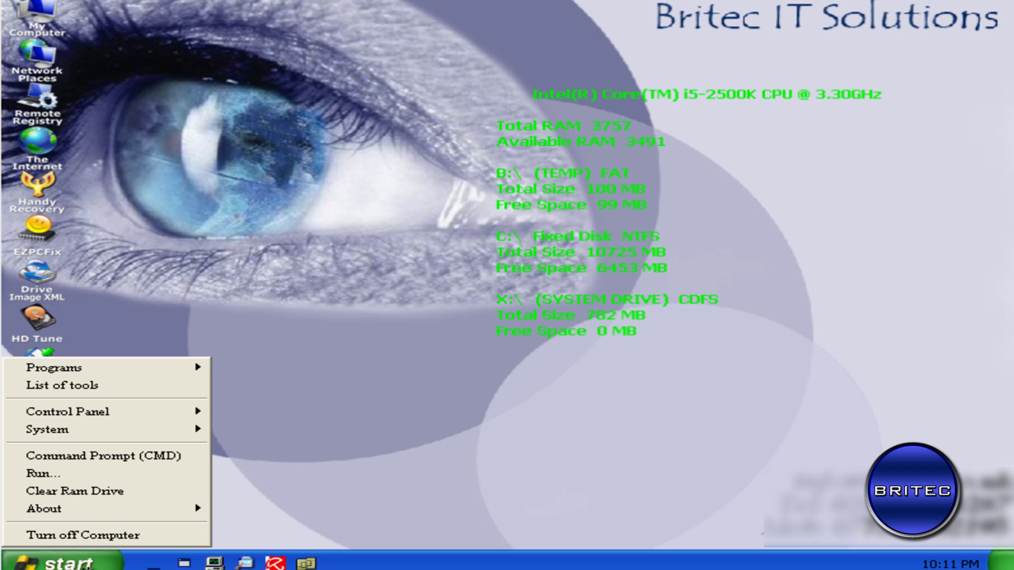
left_click(169, 544)
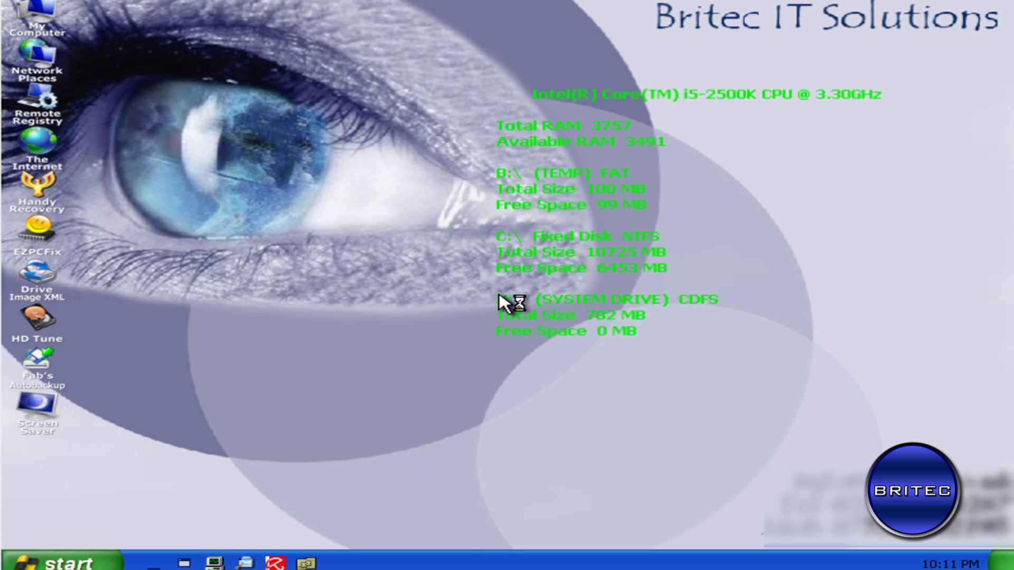
left_click(505, 245)
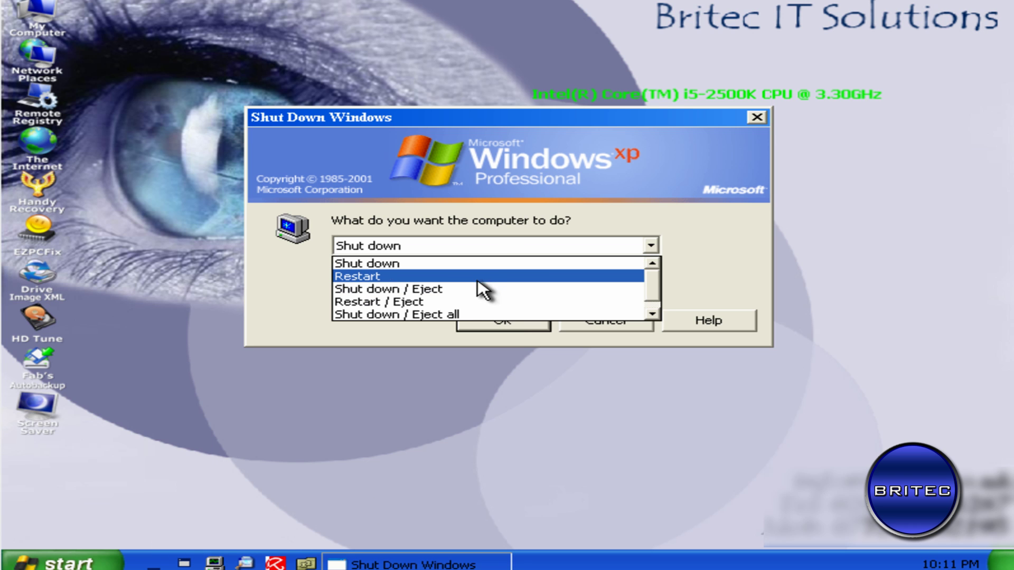
left_click(478, 279)
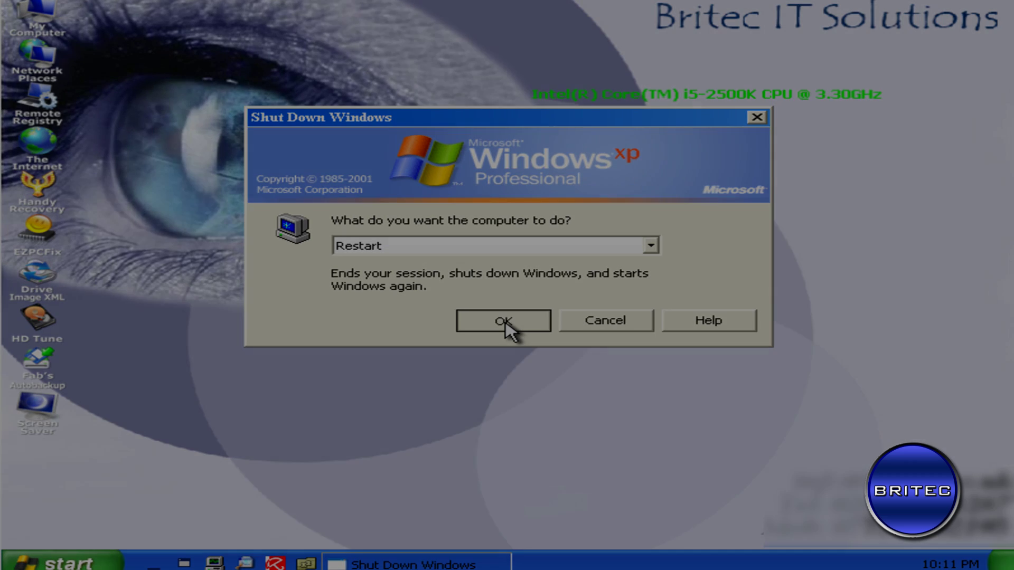